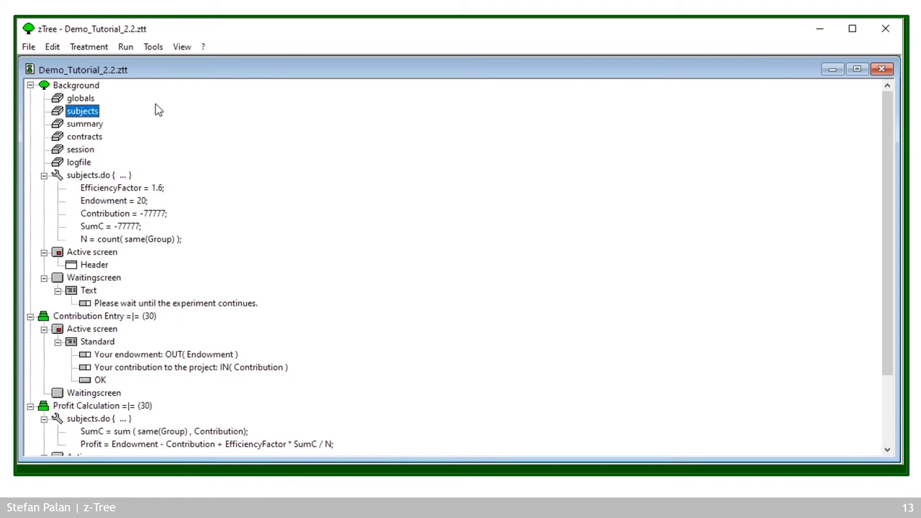
- Confirm the Clients' Table lists Client1 to Client4 as connected, then return to the treatment window
click(126, 47)
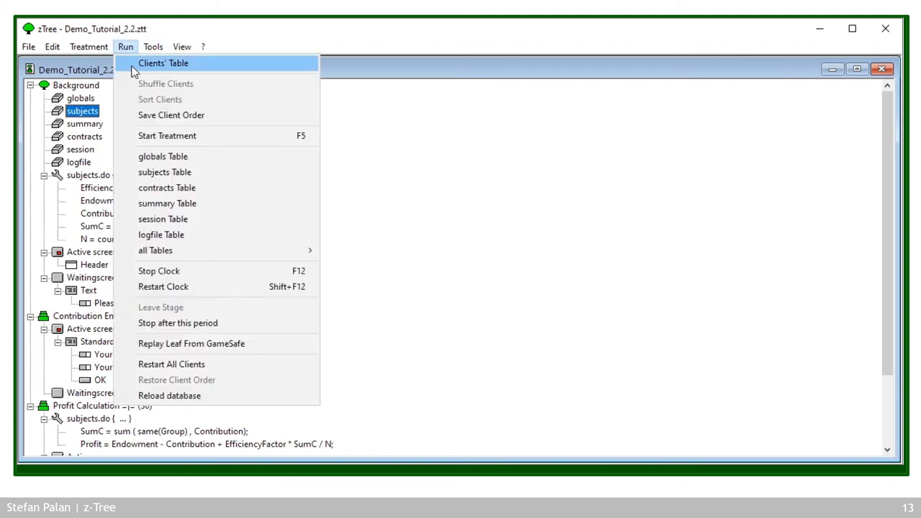
click(134, 68)
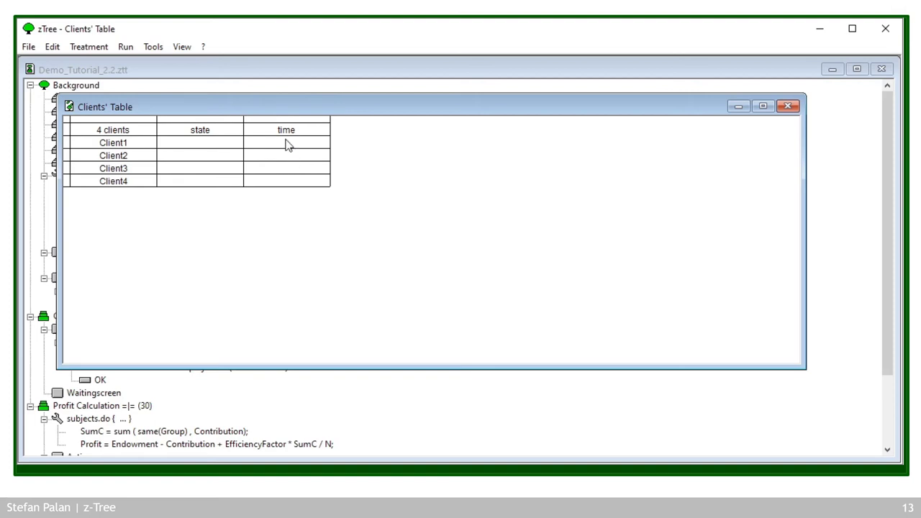
click(171, 69)
click(126, 47)
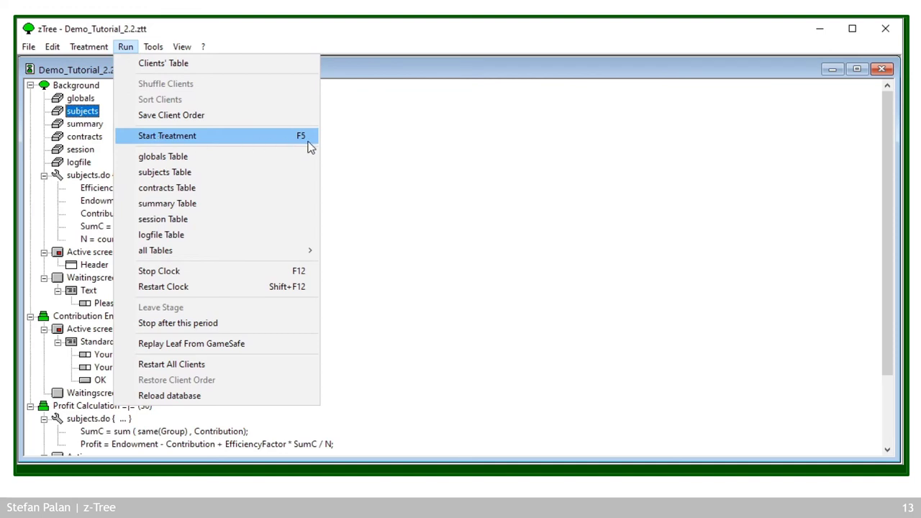
- Start the public goods treatment and verify all four clients show Contribution Entry in the widened Clients' Table
click(262, 141)
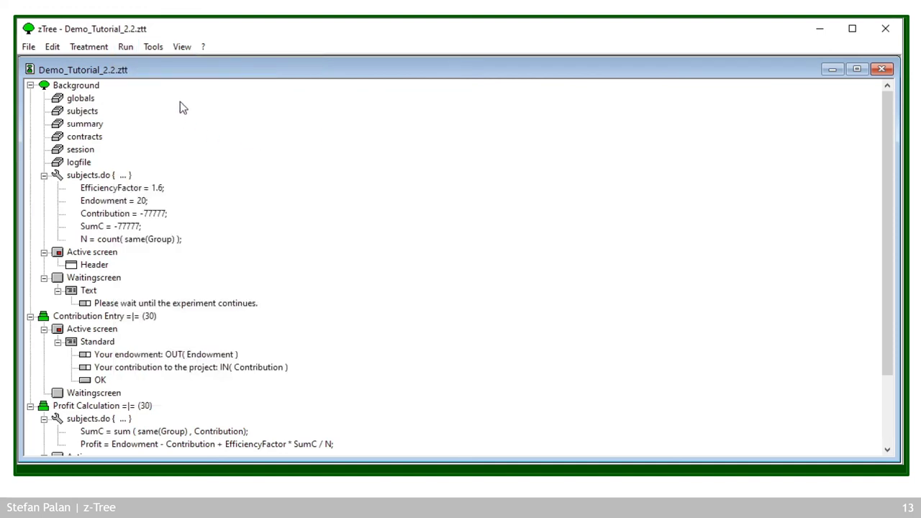
click(131, 47)
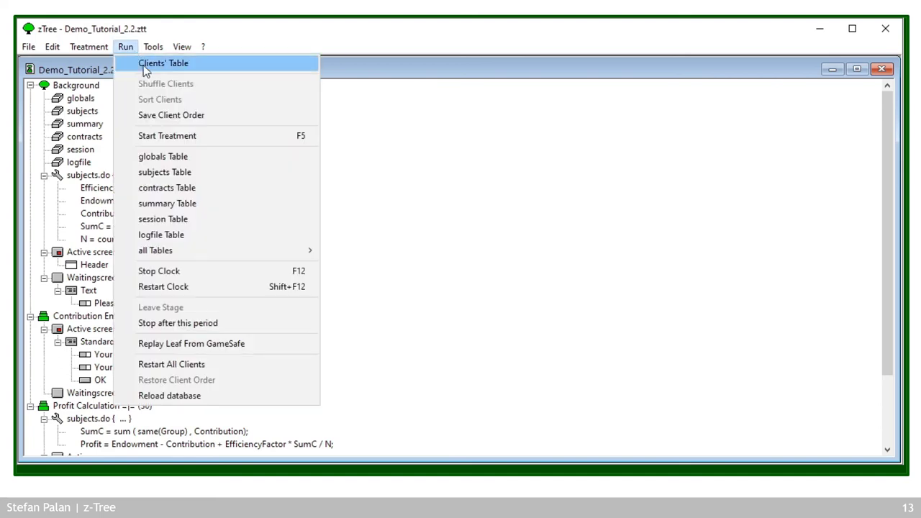
click(146, 65)
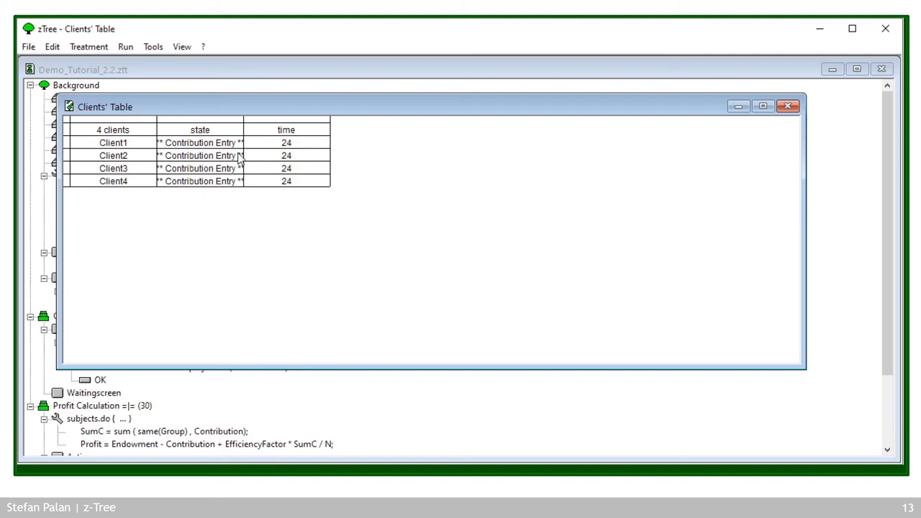
drag(245, 156, 266, 155)
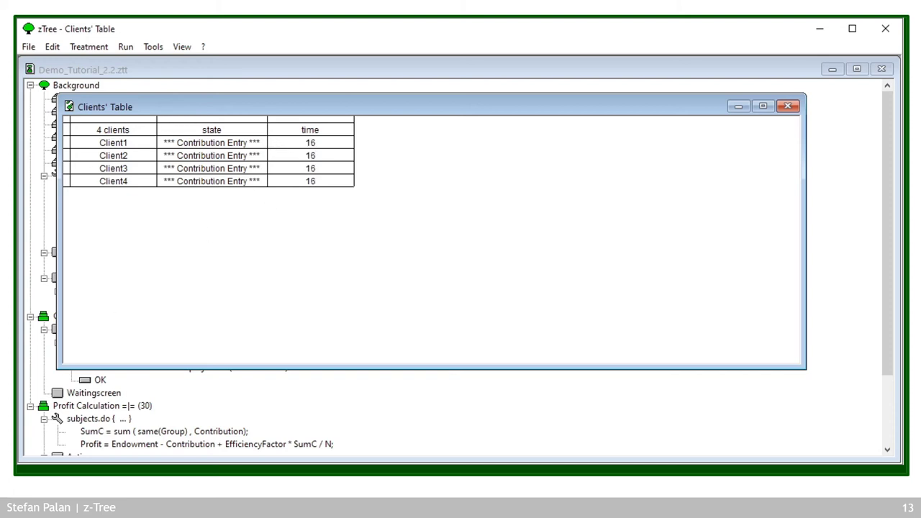
key(alt+Tab)
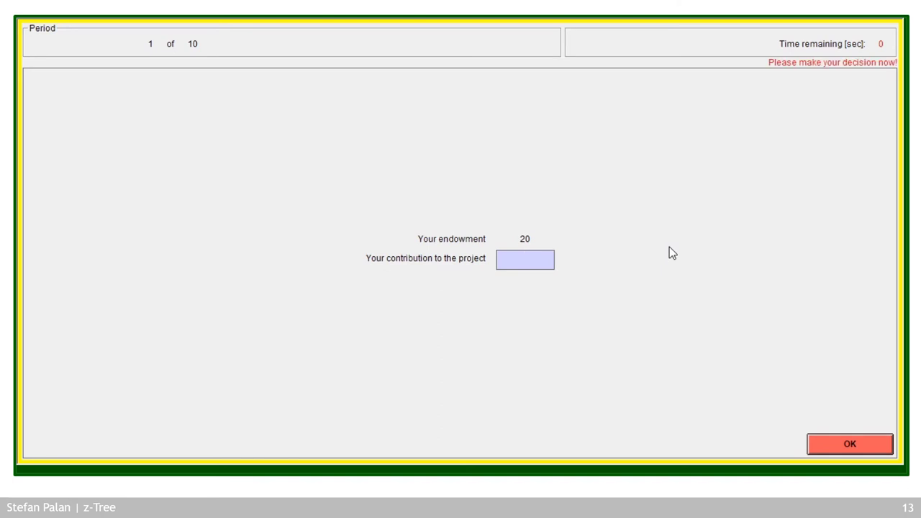
- Submit period-1 contributions of 16 and 5 from the first two clients
text(16)
click(830, 447)
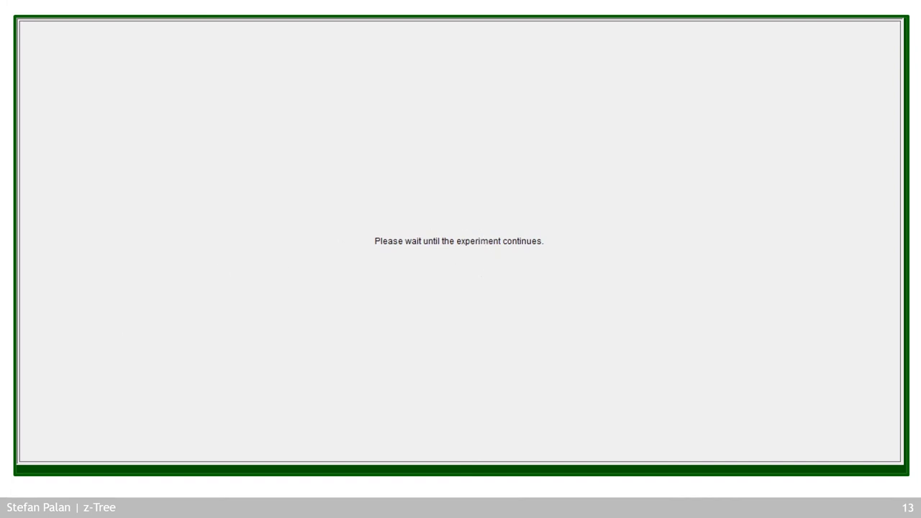
click(513, 261)
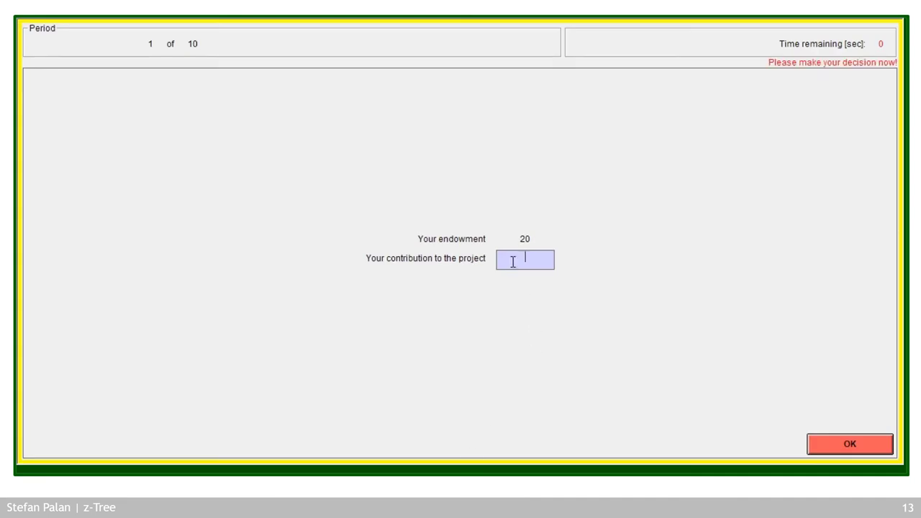
text(5)
click(835, 444)
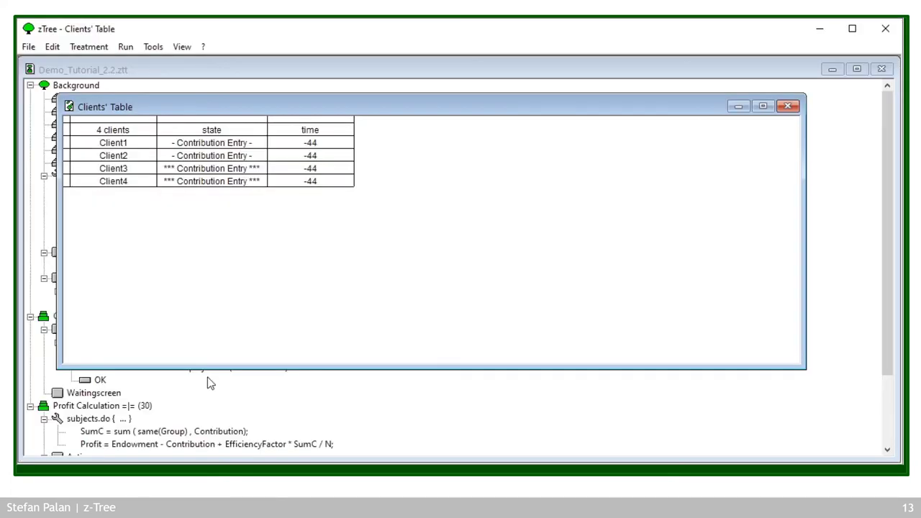
- Open the subjects table and widen its Contribution column to show 16 and 5 for subjects 1 and 2
click(127, 49)
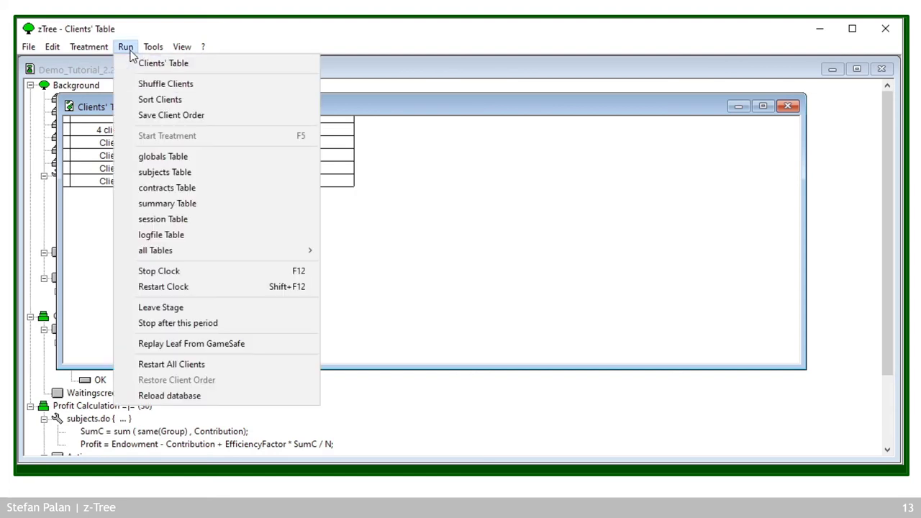
click(165, 175)
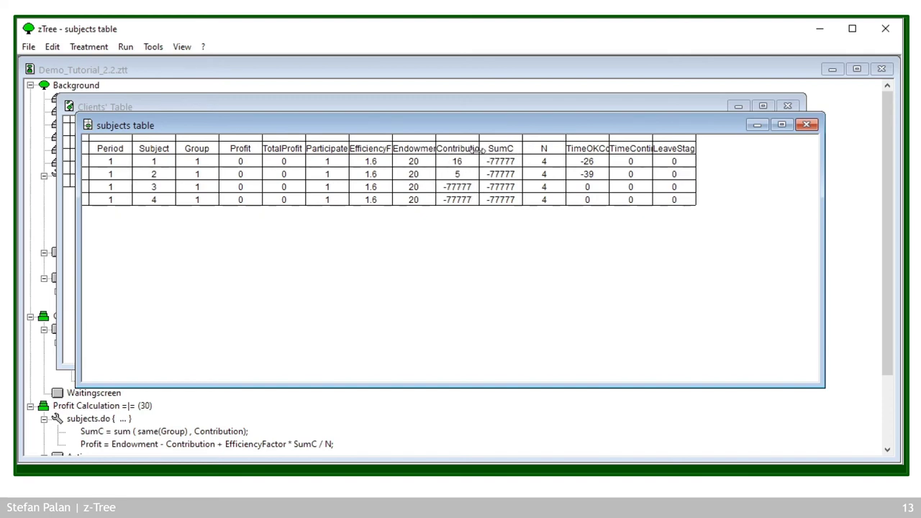
drag(479, 148, 502, 148)
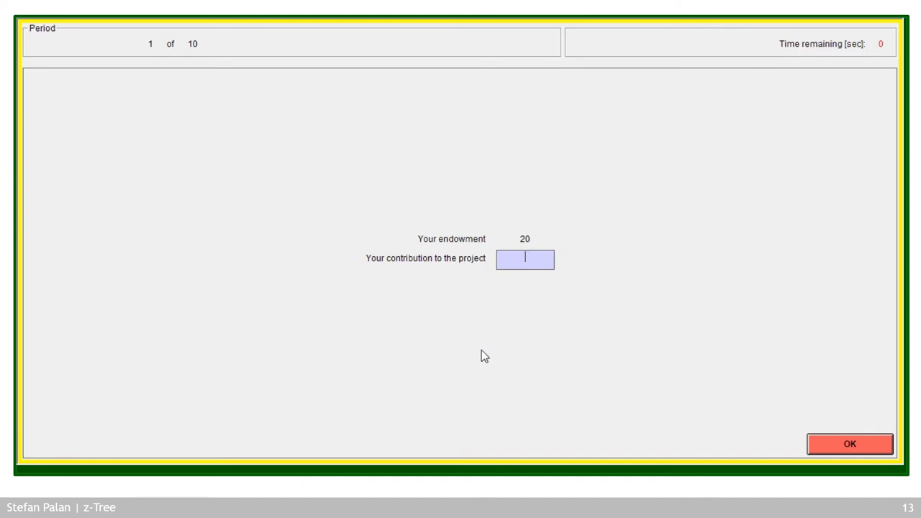
- Submit the third client's contribution of 0, enter 20 for the fourth client, and stop the clock
text(0)
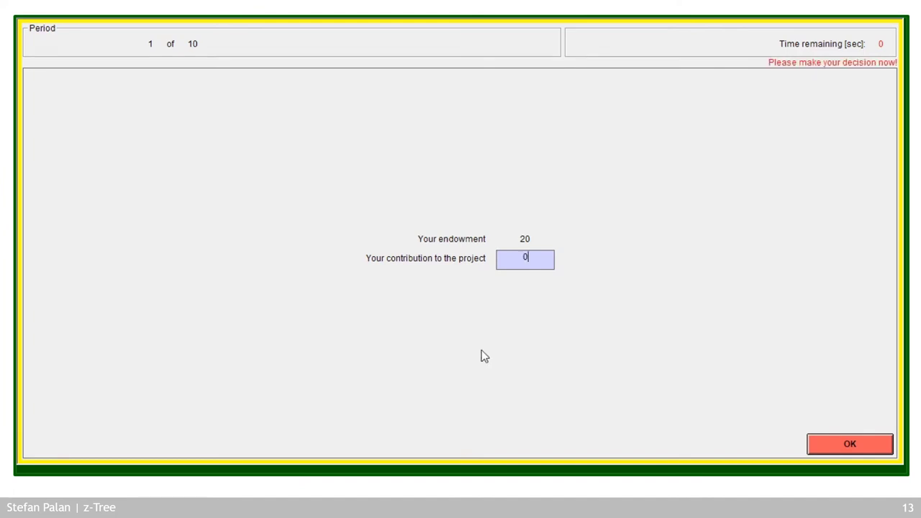
click(842, 442)
text(20)
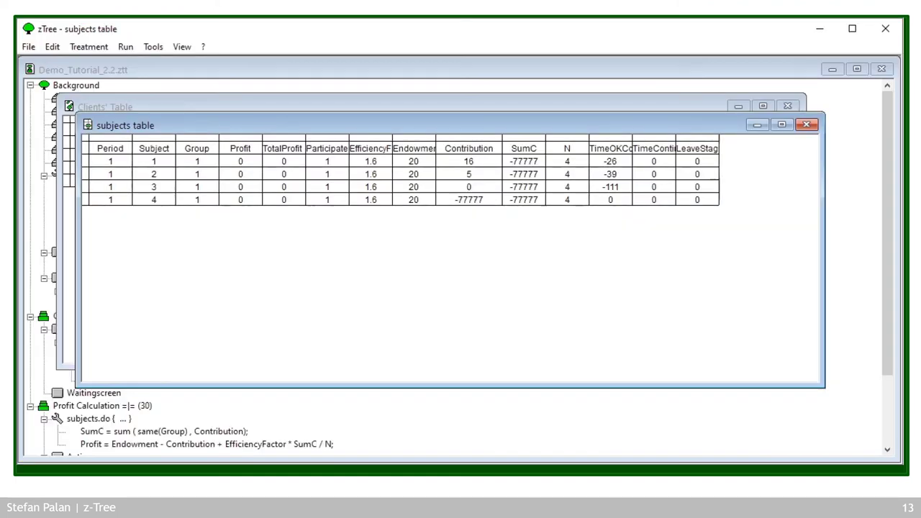
click(126, 48)
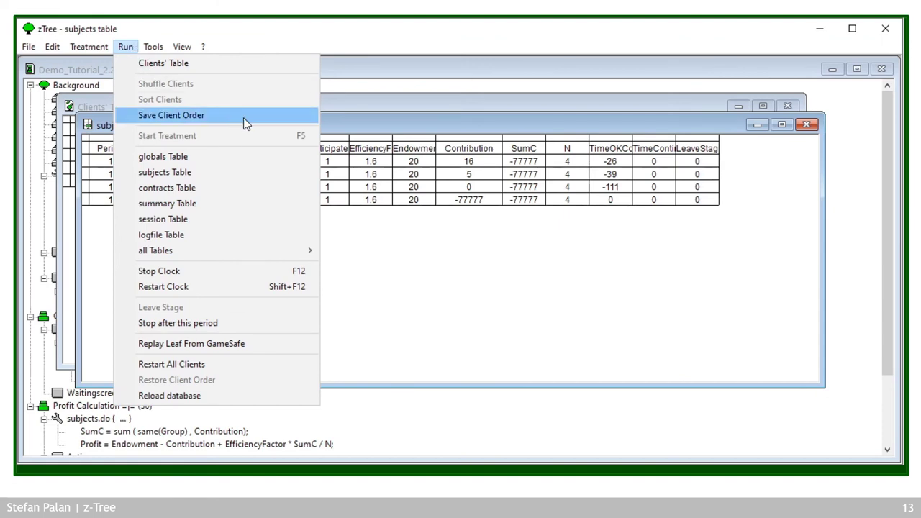
click(193, 272)
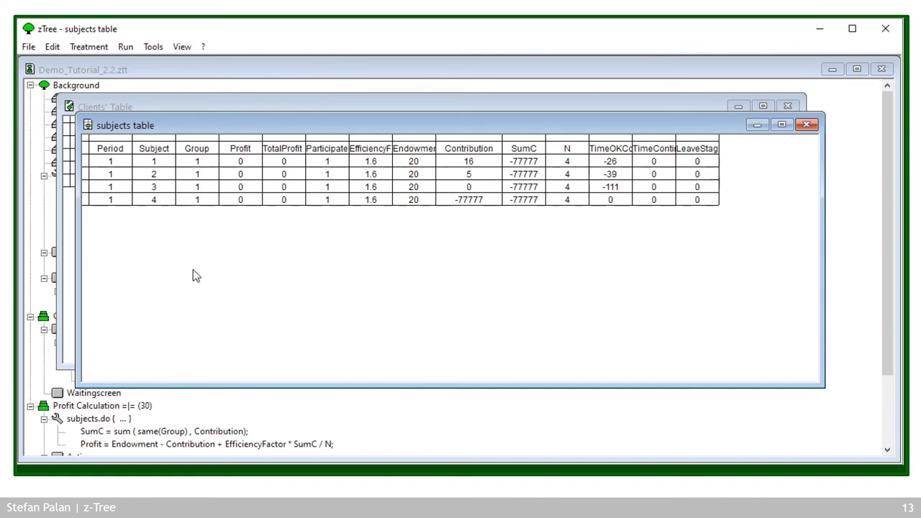
- Restart the clock and submit the fourth client's contribution of 20, giving SumC 41
click(126, 47)
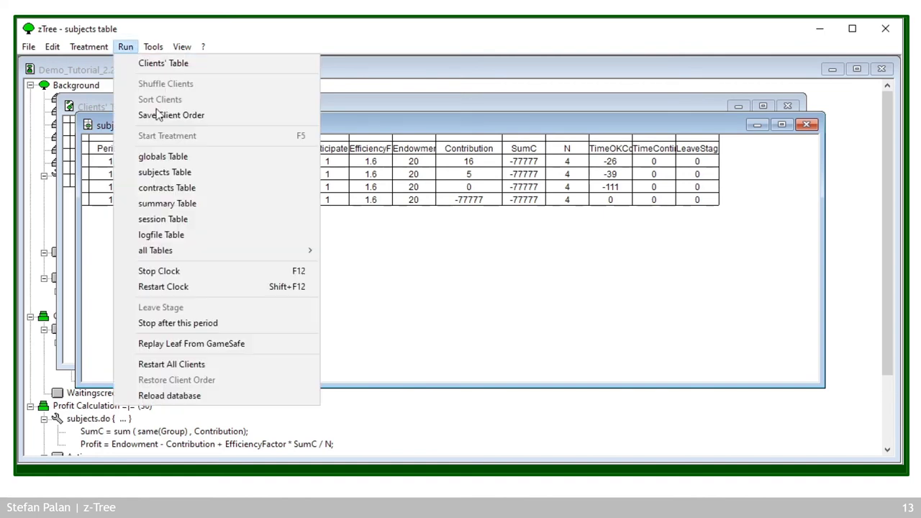
click(165, 288)
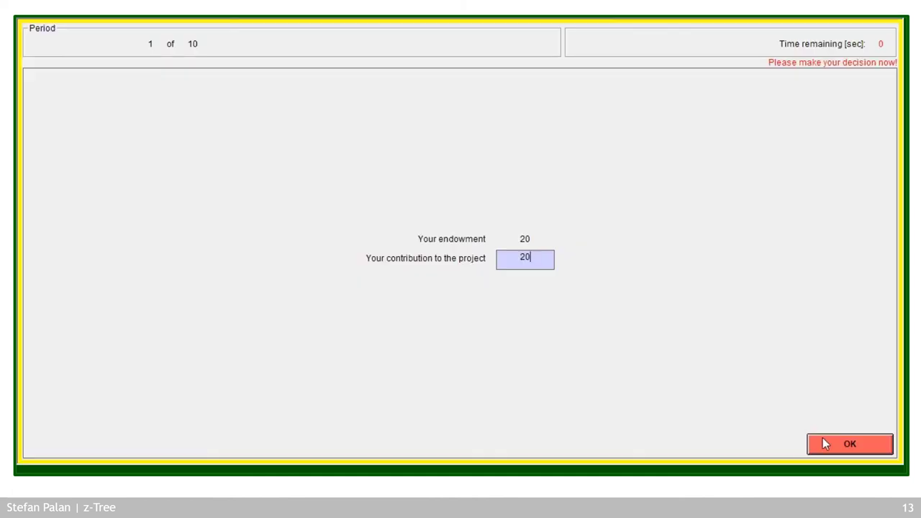
click(823, 439)
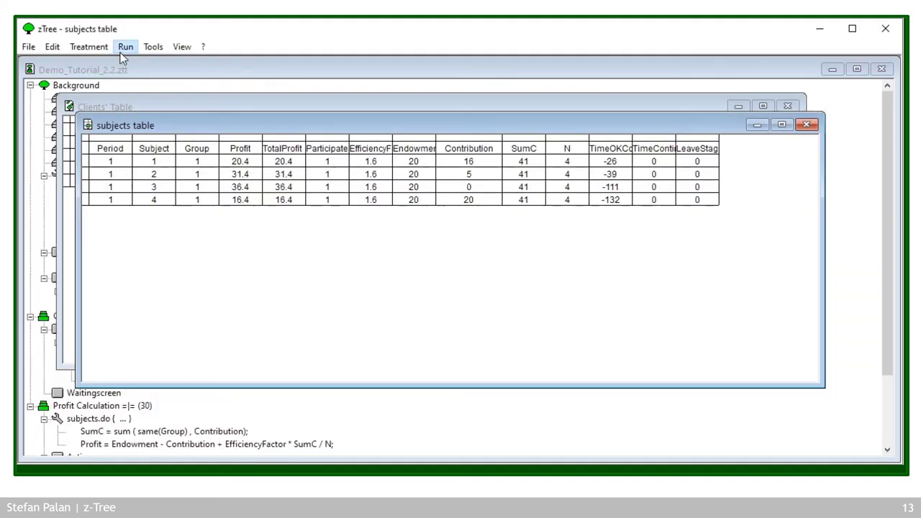
- Stop the clock and open the Clients' Table to review the period-1 results
click(124, 47)
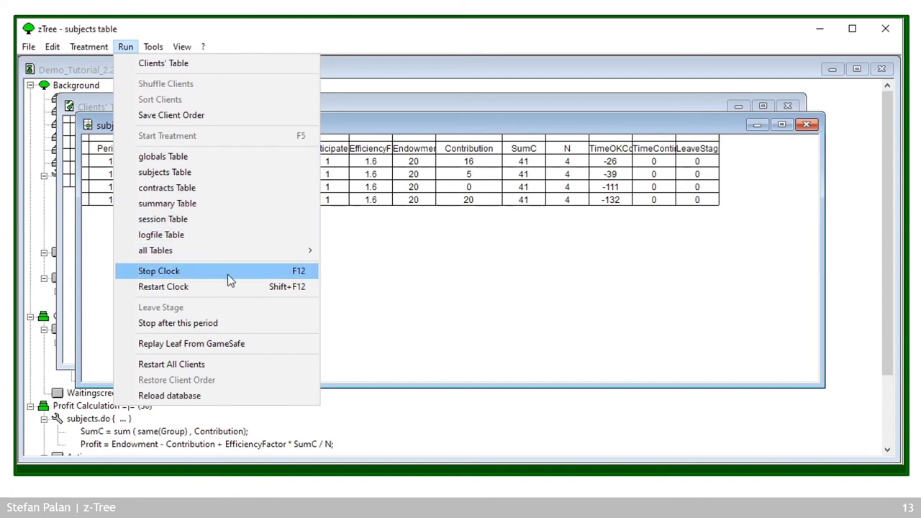
click(306, 275)
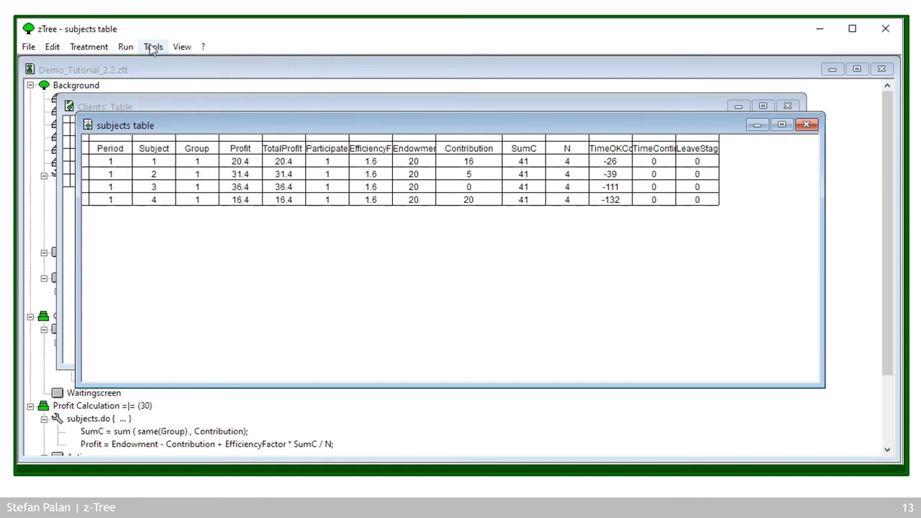
click(126, 47)
click(143, 63)
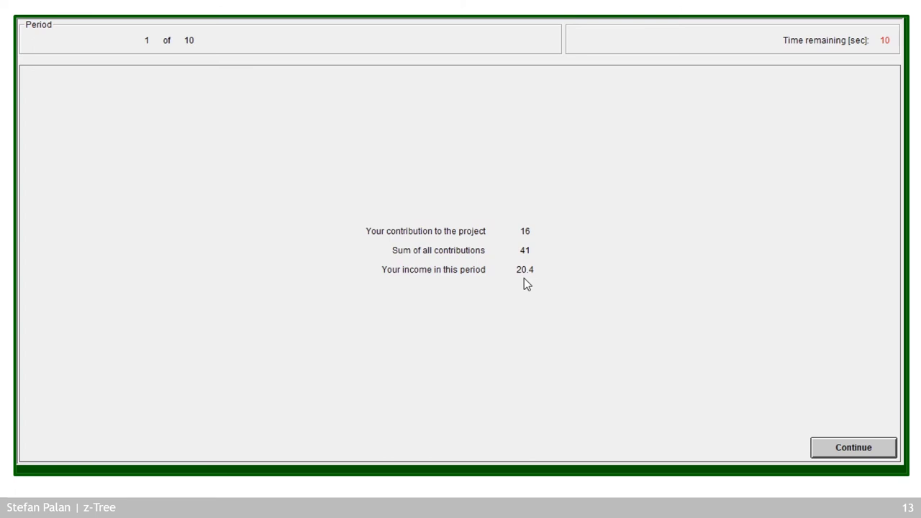
- Move three clients past their period-1 results screens, then return to z-Tree's Clients' Table
click(828, 449)
click(842, 452)
click(822, 451)
key(alt+Tab)
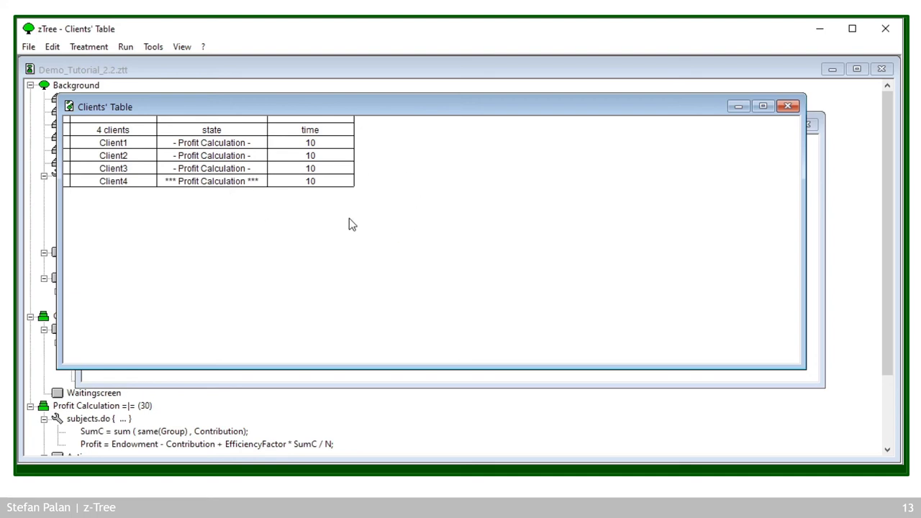
- Set the treatment to stop after this period and browse SumC, EfficiencyFactor 1.6 and Background subjects.do
click(128, 49)
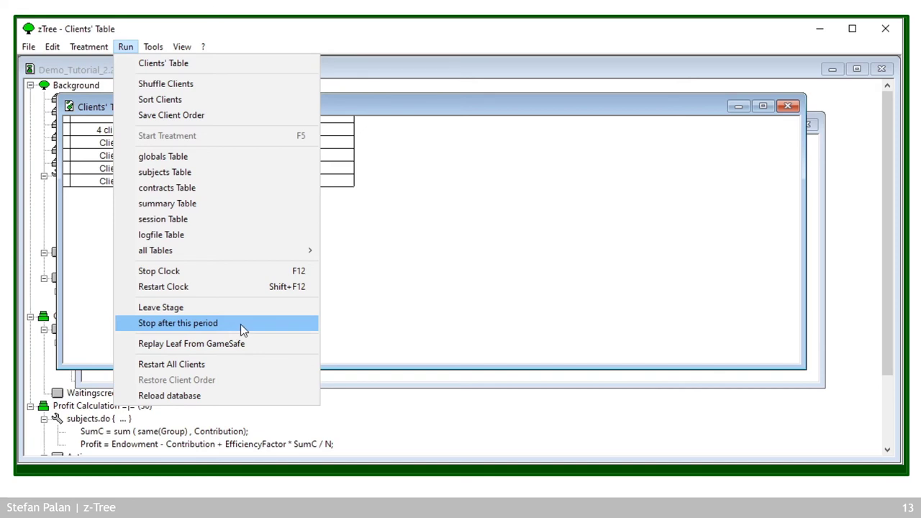
click(70, 66)
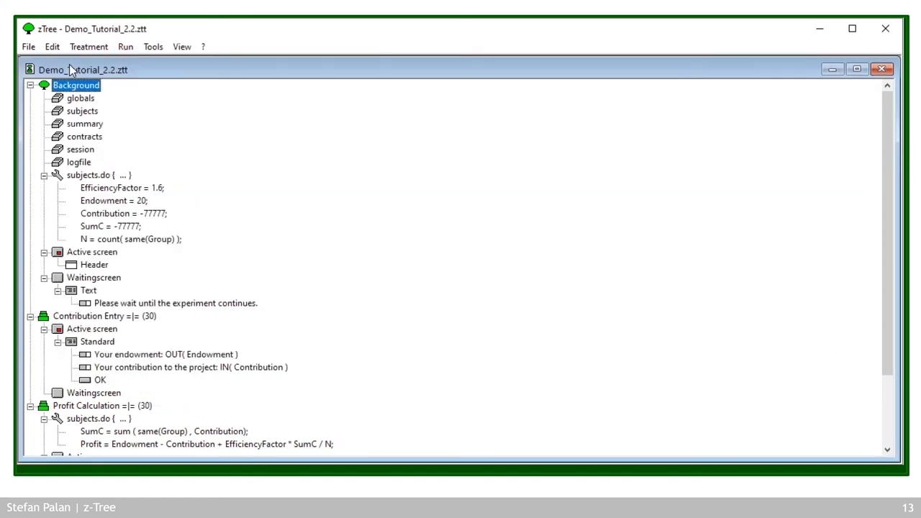
click(101, 229)
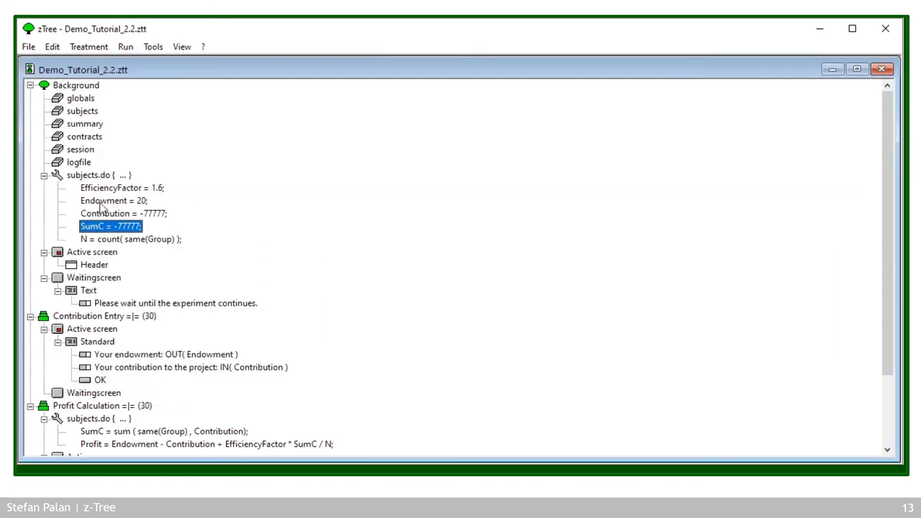
click(102, 190)
click(99, 177)
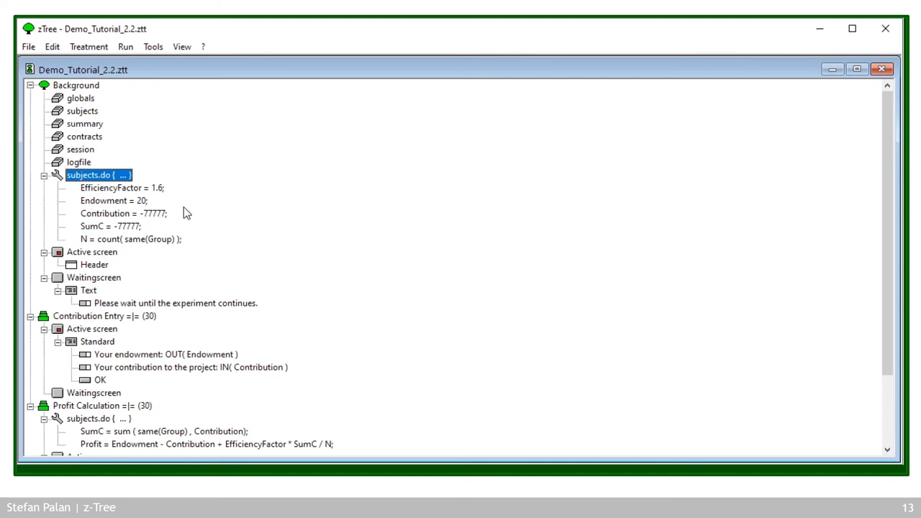
click(127, 47)
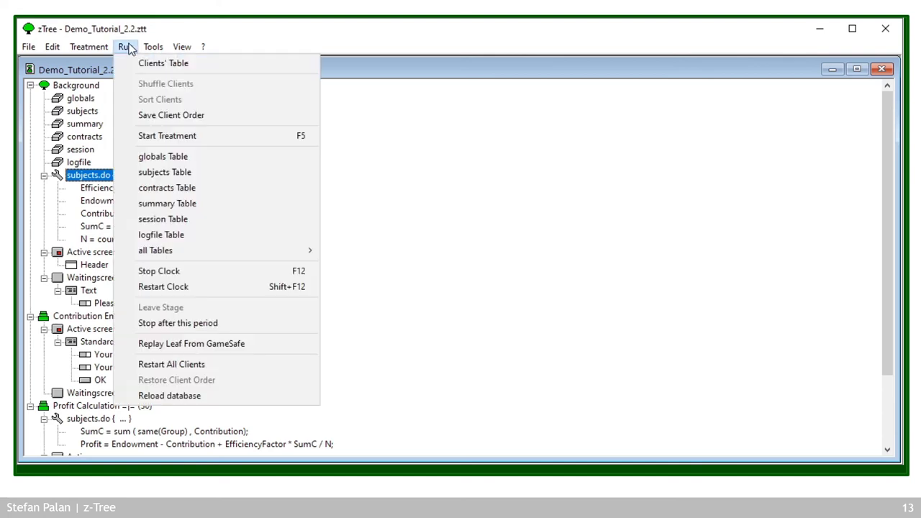
- Stop after this period, move the last client past its results, and confirm all clients in the Clients' Table
click(218, 324)
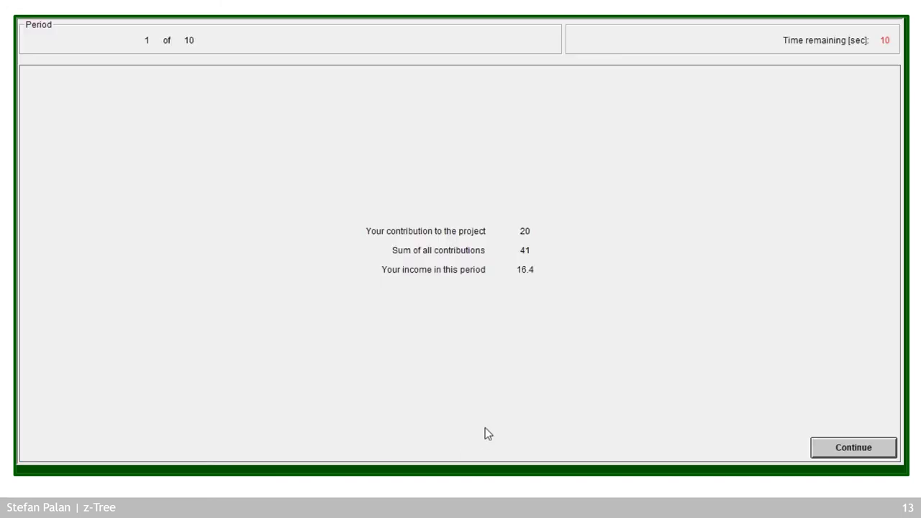
click(837, 446)
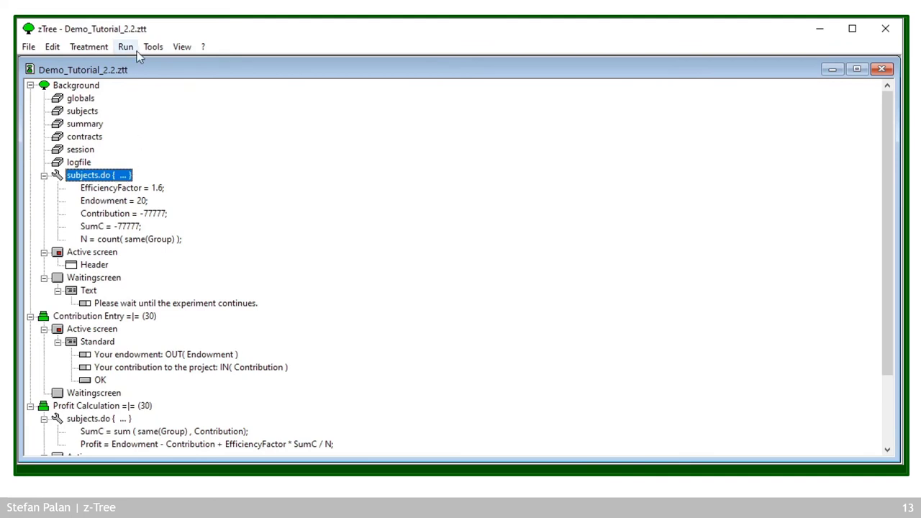
click(126, 46)
click(138, 63)
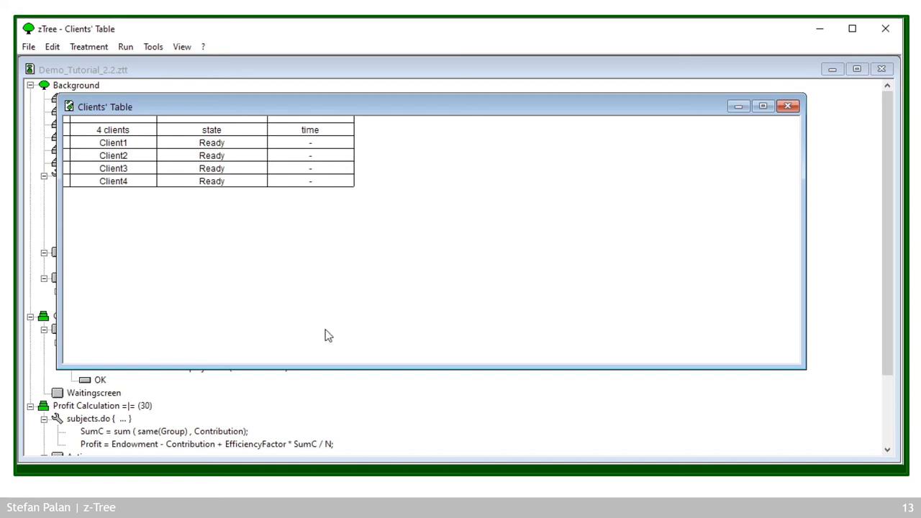
- View the Background subjects.do program in the Demo_Tutorial_2.2.ztt tree and close it unchanged
click(332, 419)
double_click(110, 177)
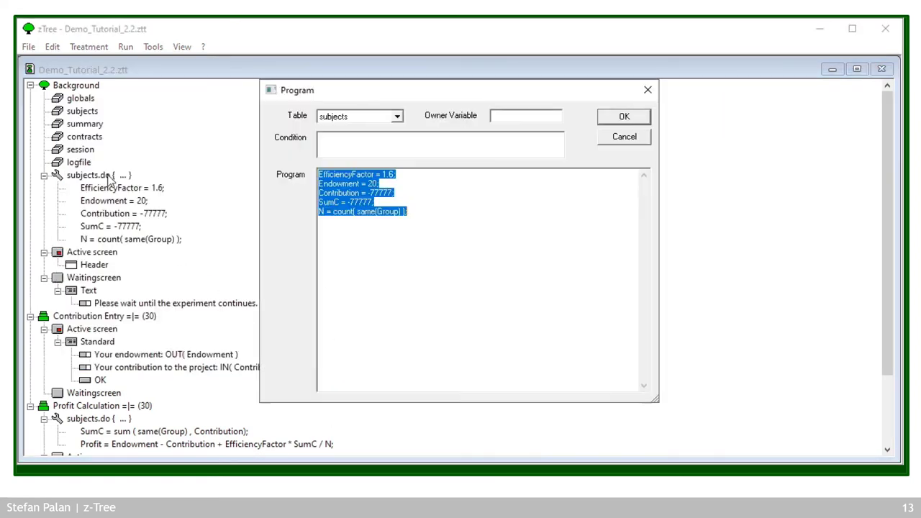
click(610, 140)
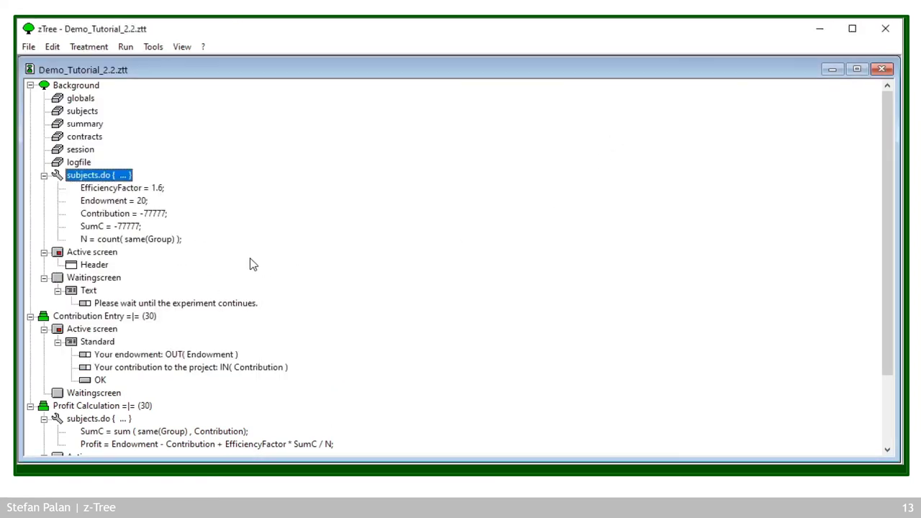